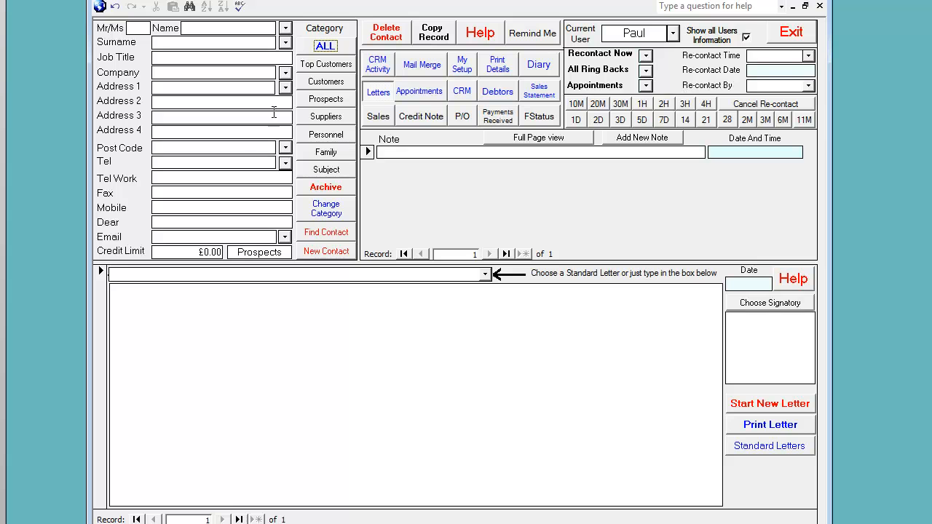
Step: Open the Hudson Builders contact record and set its credit limit to £2,500
click(284, 72)
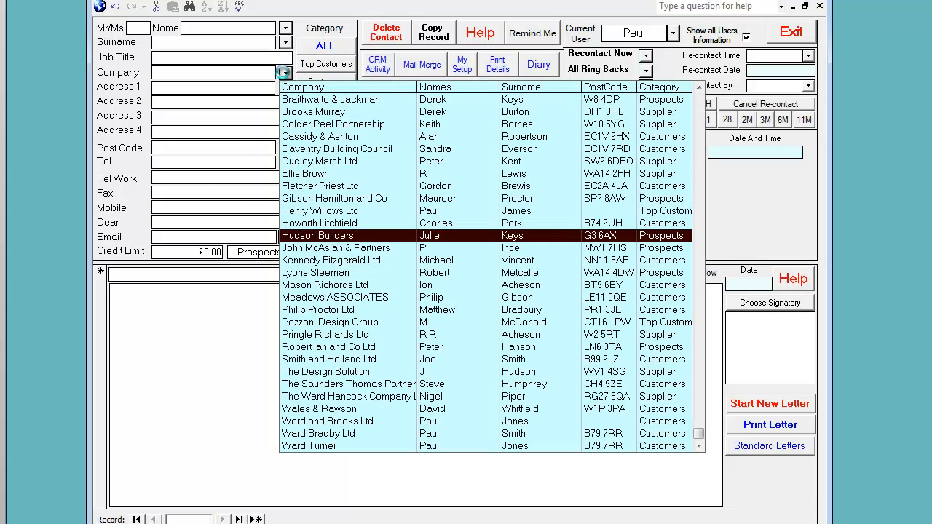
click(306, 236)
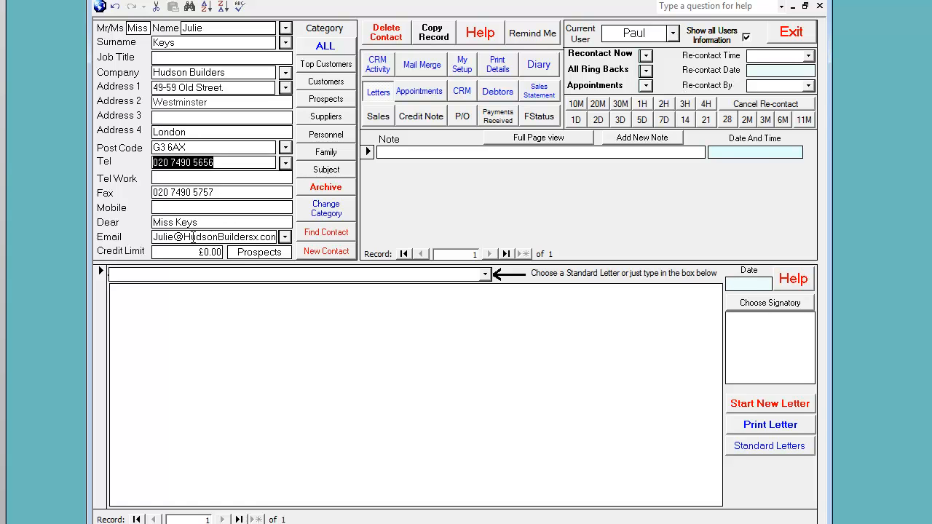
click(215, 251)
text(2500)
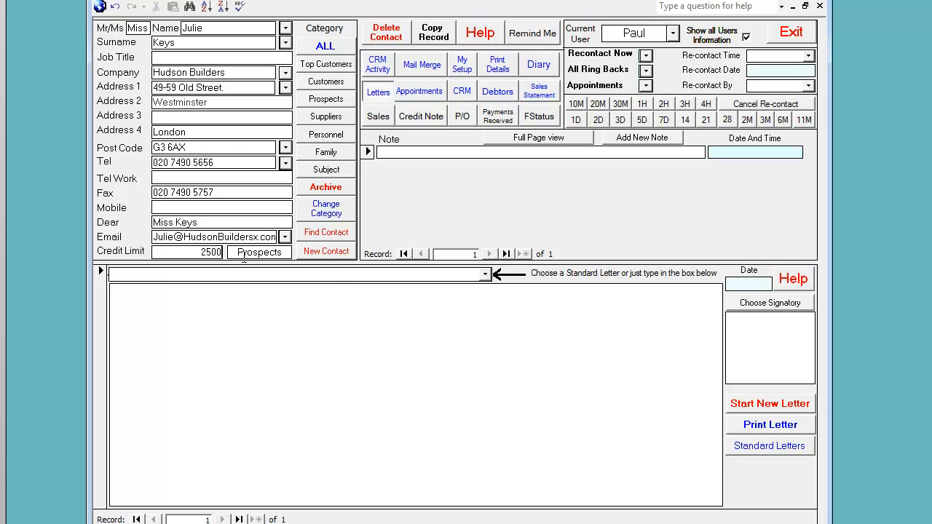
key(Tab)
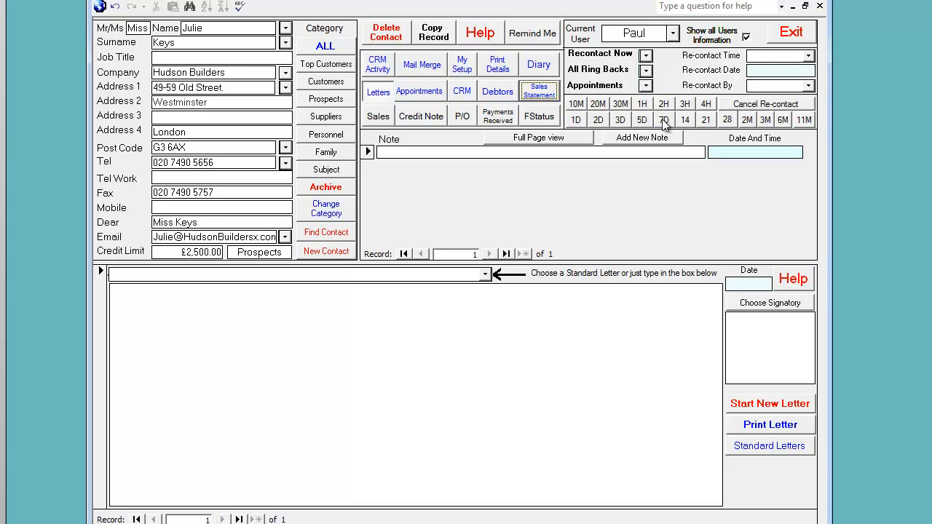
Step: Schedule the Hudson Builders re-contact three days ahead and check both the due re-contacts and all ring backs
click(620, 121)
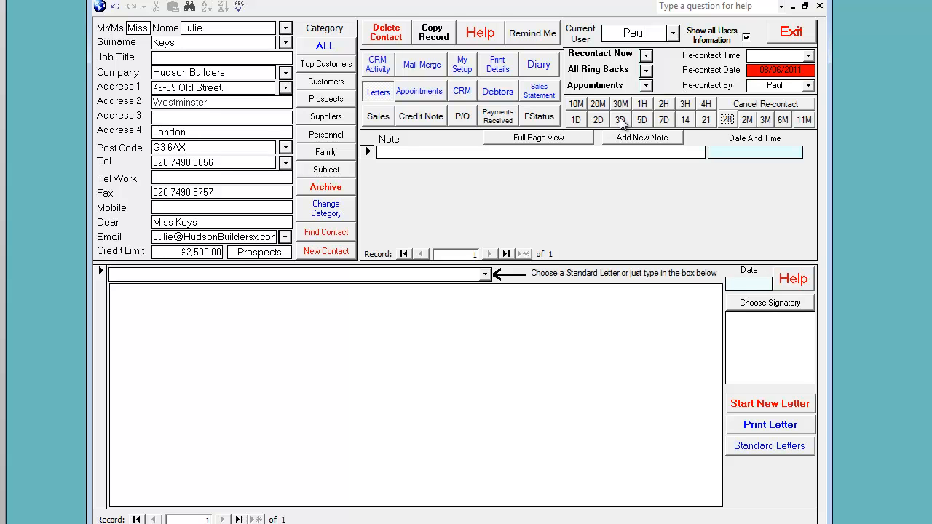
click(645, 56)
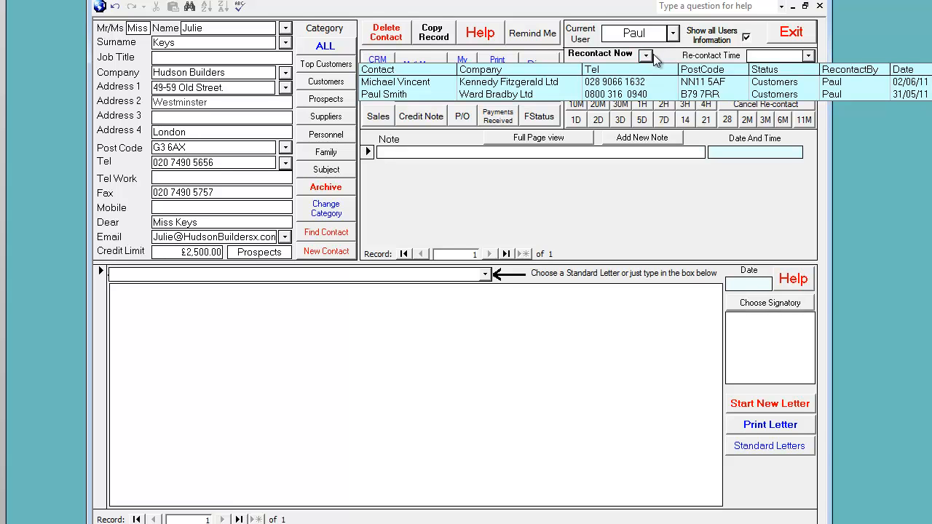
click(645, 56)
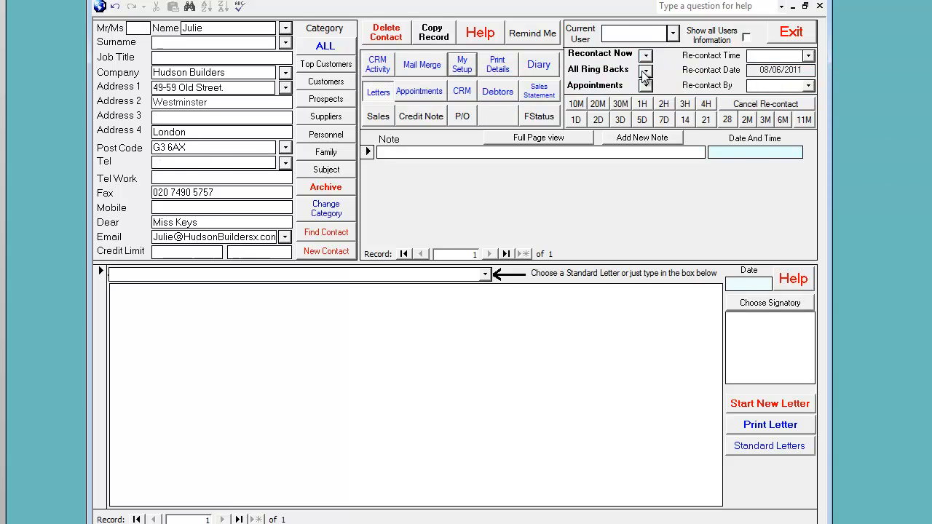
click(645, 71)
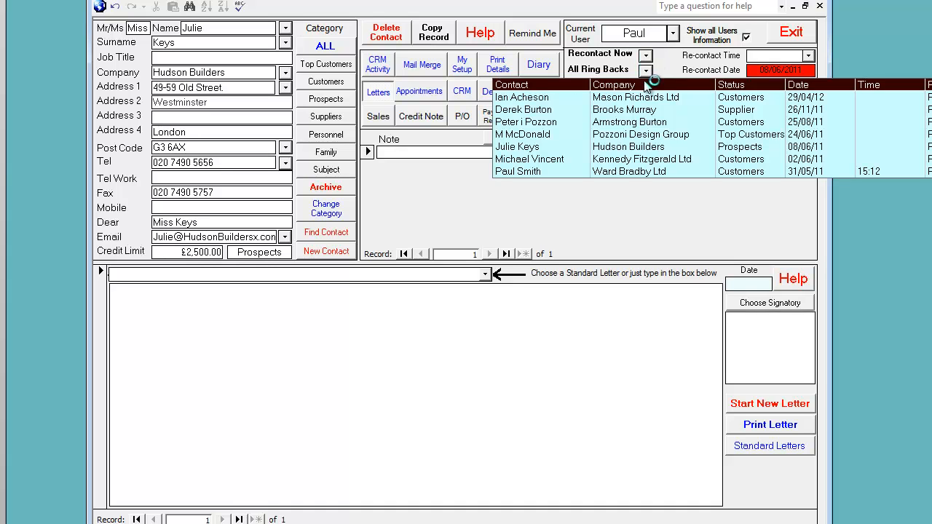
click(640, 148)
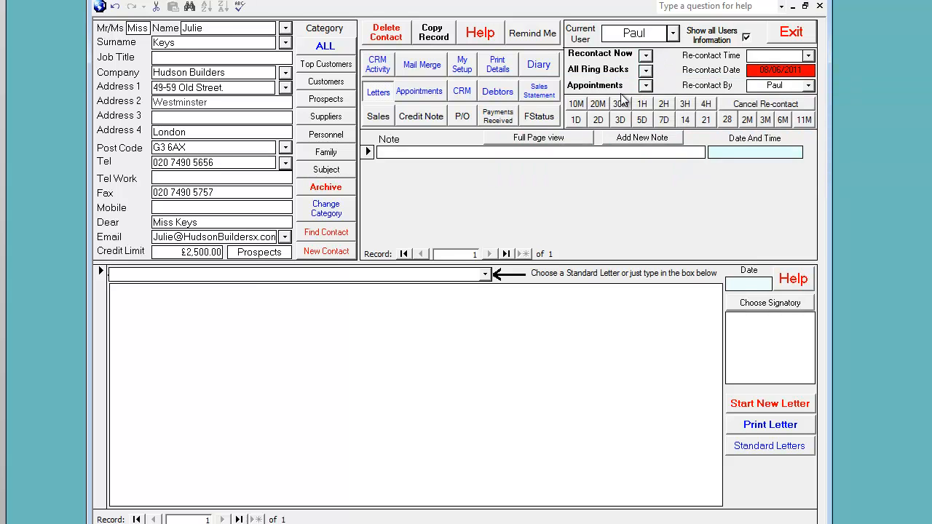
Step: Try the 10-minute and 11-month re-contact intervals, leaving the Hudson Builders re-contact set to 10 minutes ahead
click(577, 105)
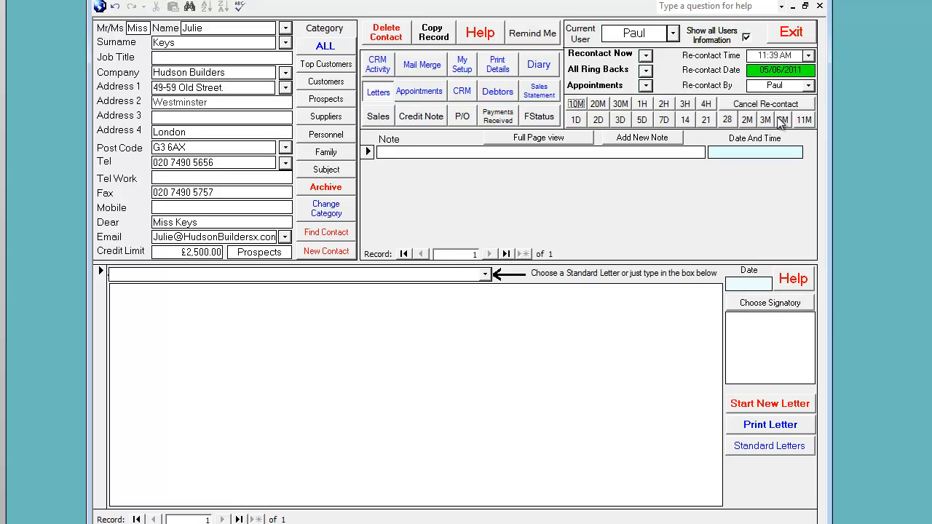
click(805, 121)
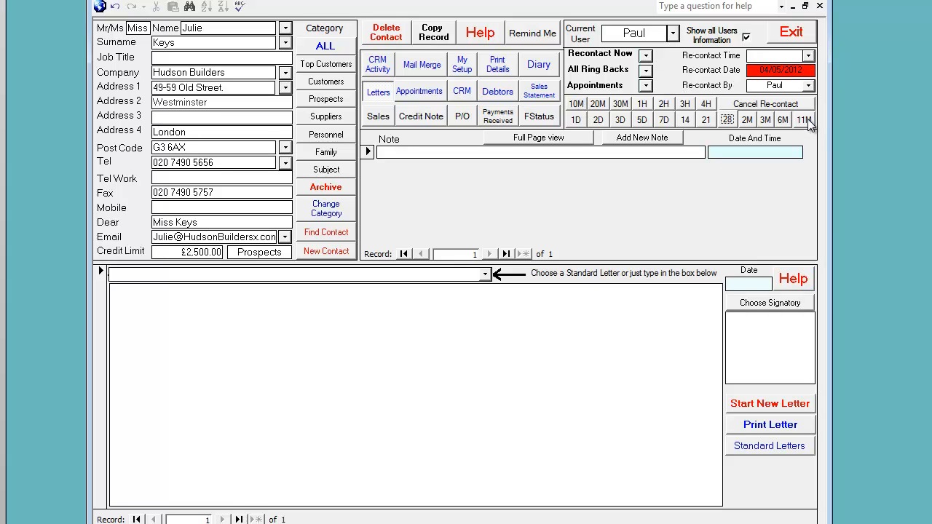
click(575, 104)
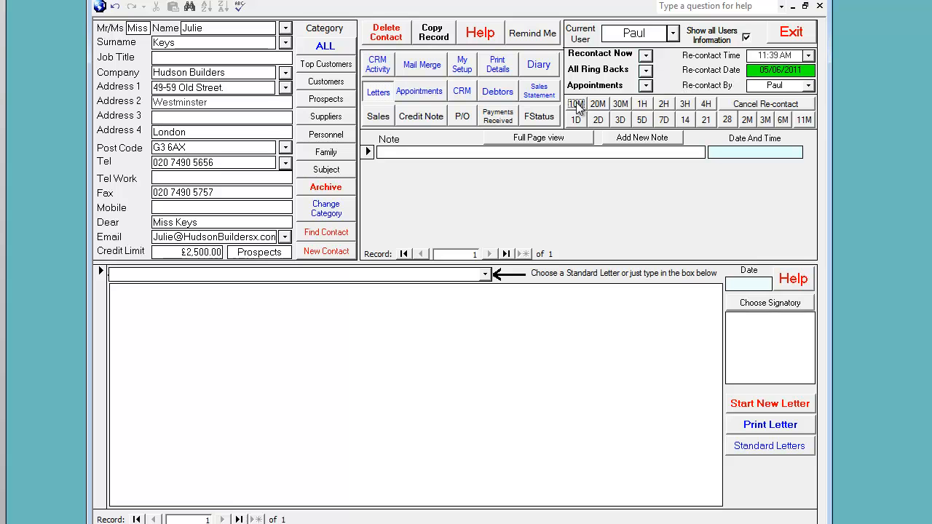
Step: Add two separate notes to the contact: "Just been on holiday" and "currently buys from our competitor"
click(418, 153)
text(Just been o)
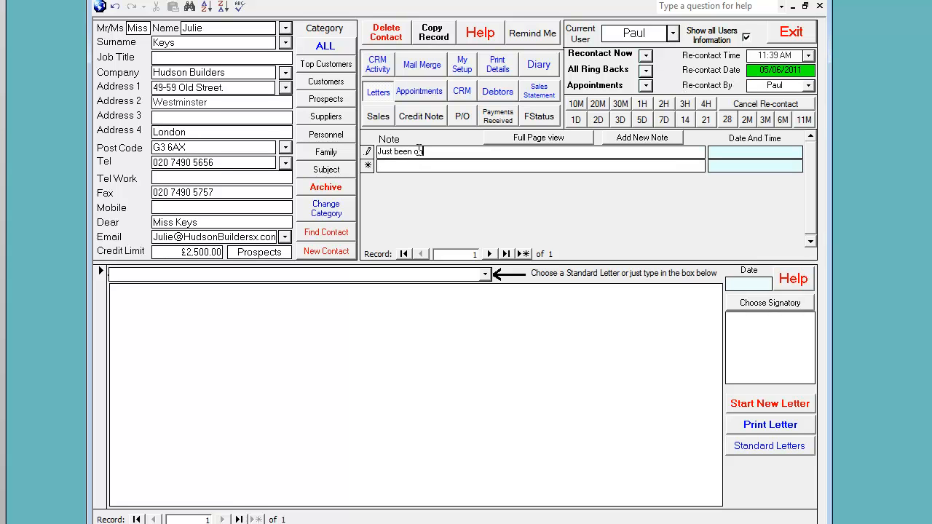
text(n holiday)
click(439, 166)
click(444, 164)
text(currently b)
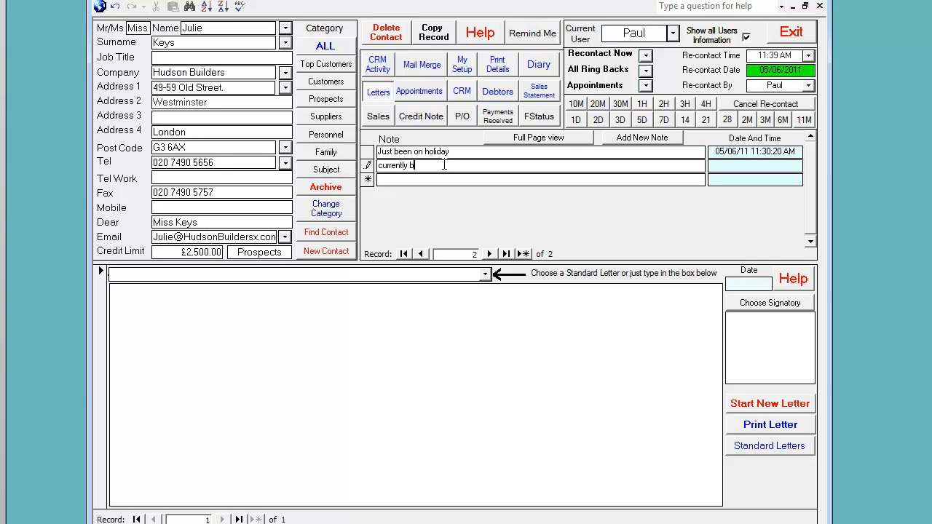
text(uys from our competitor)
key(Return)
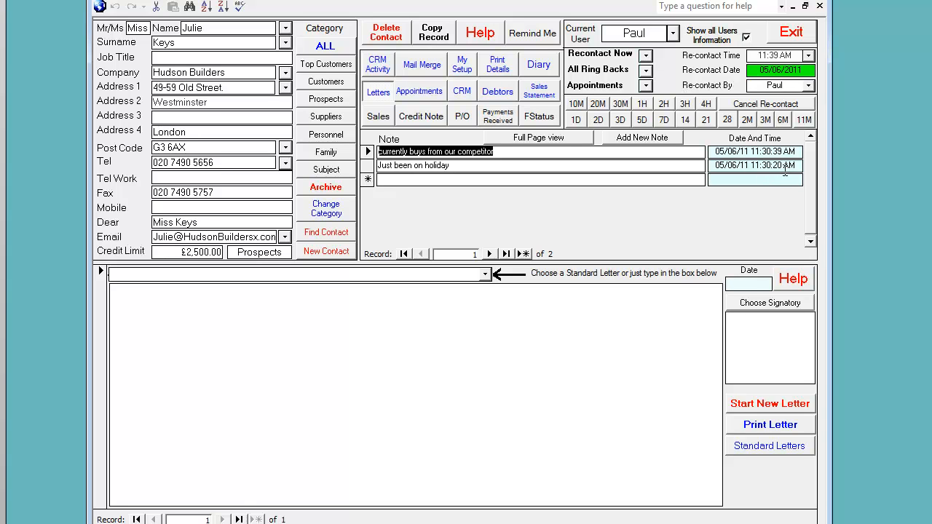
Step: View the competitor note in full page view and return to the dated list of all notes
click(545, 138)
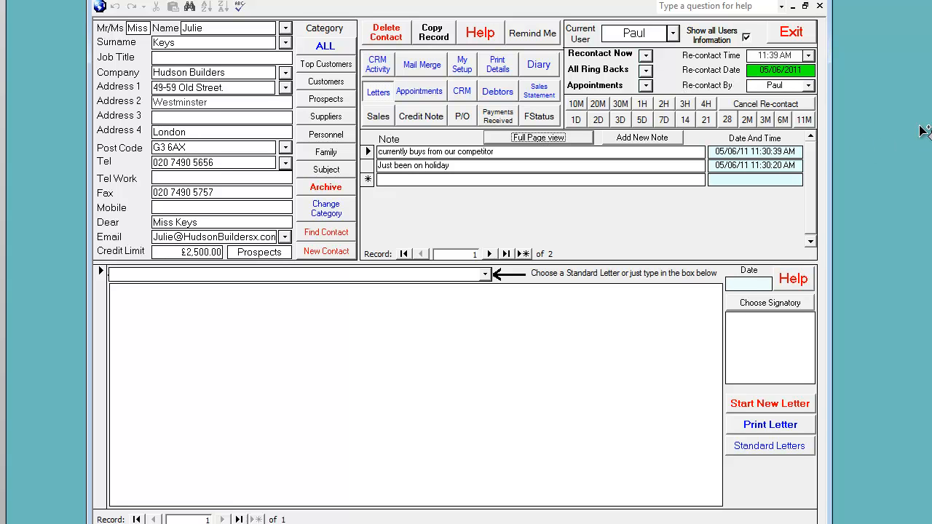
click(539, 152)
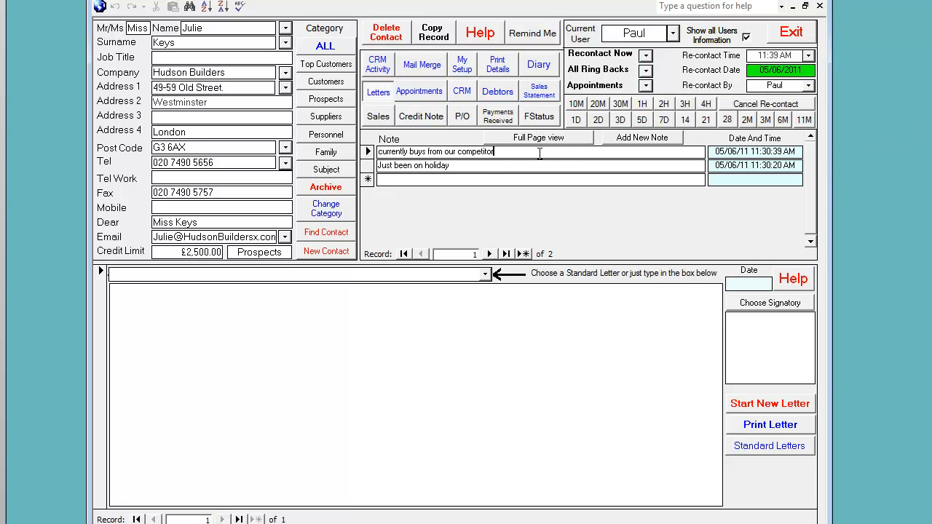
click(551, 140)
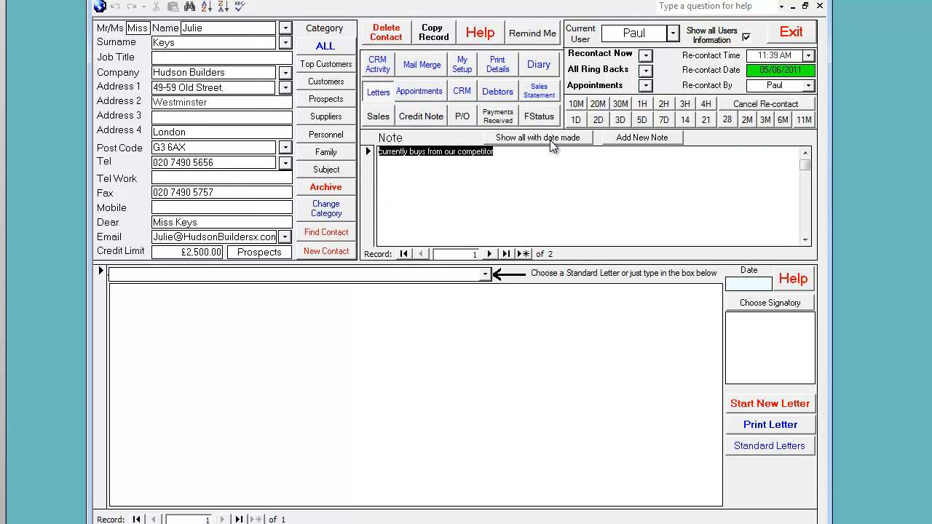
click(510, 164)
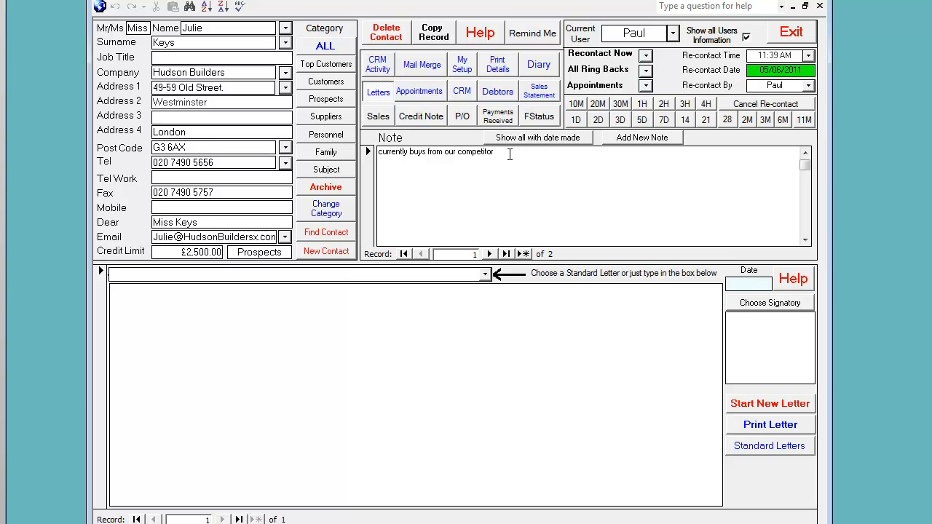
click(535, 140)
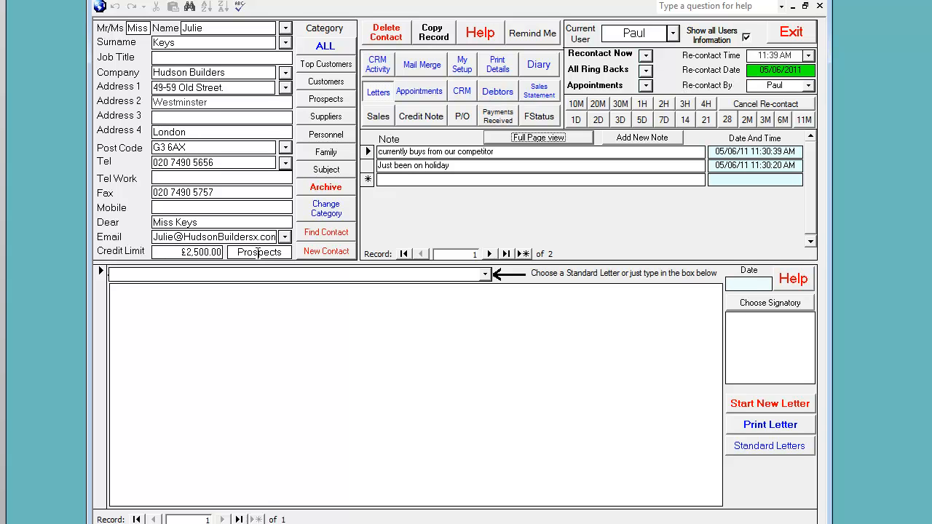
Step: Change the Hudson Builders contact's category to Customers
click(332, 215)
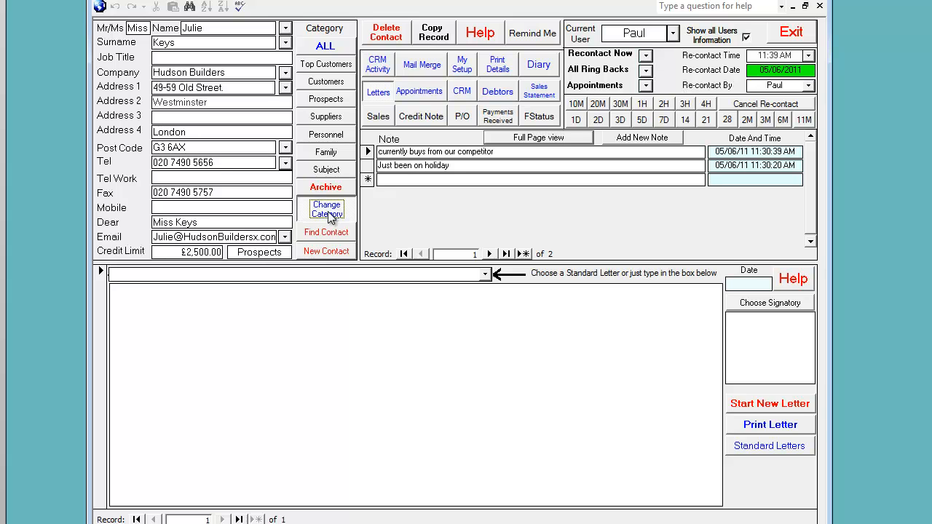
key(Return)
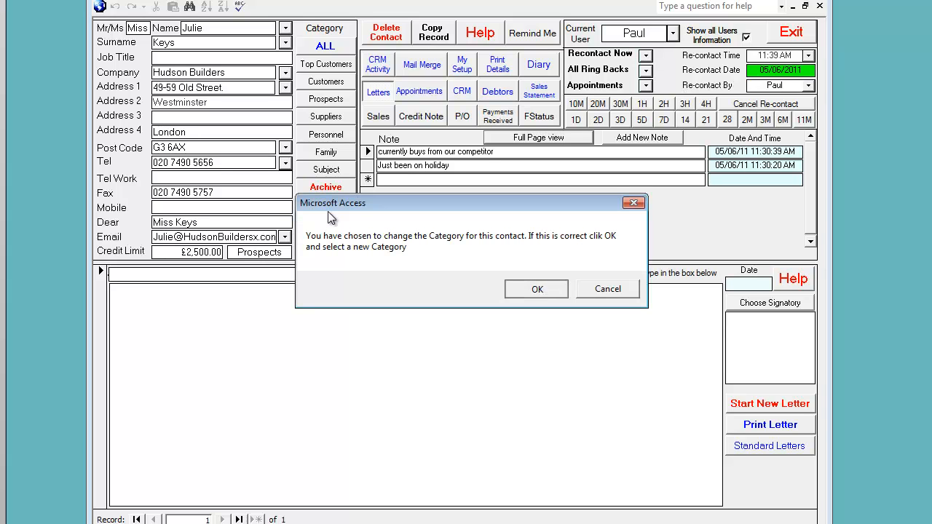
click(337, 82)
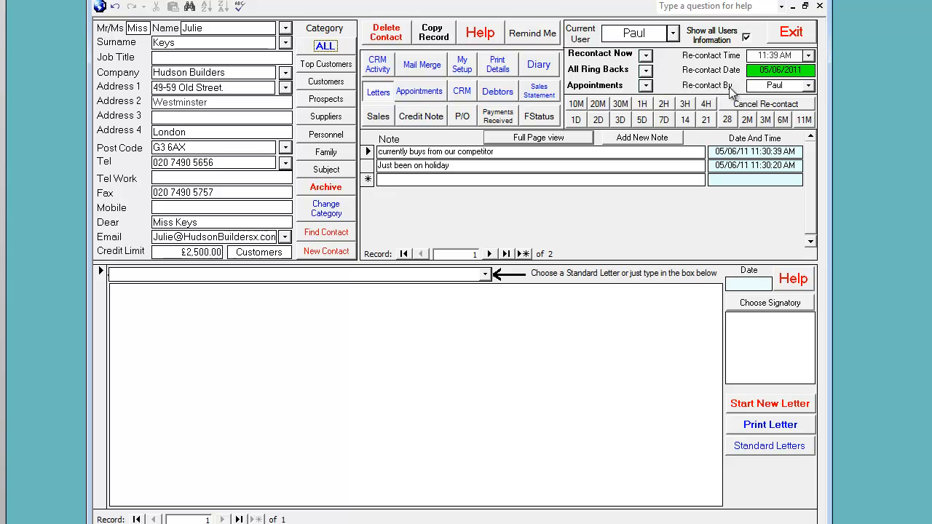
Step: Assign the re-contact to the third user in the list and set its time to 11:00 AM
click(809, 87)
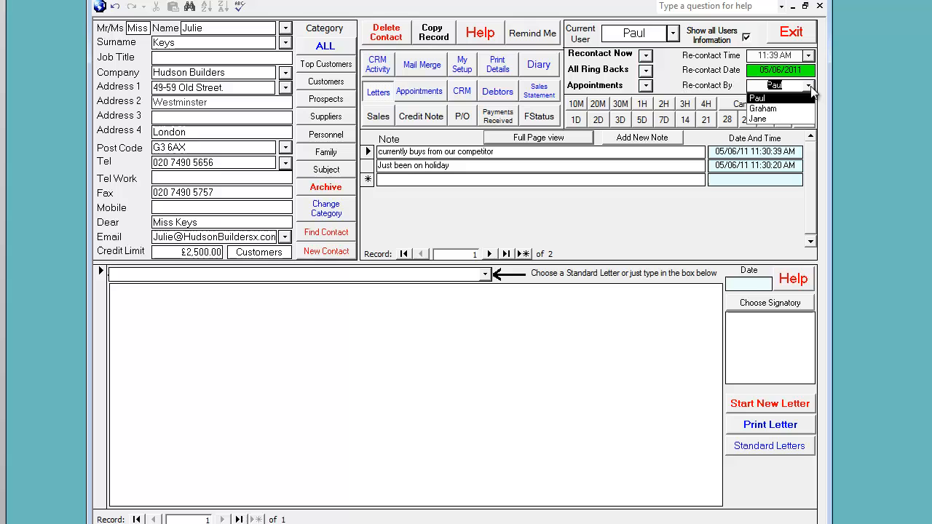
click(786, 121)
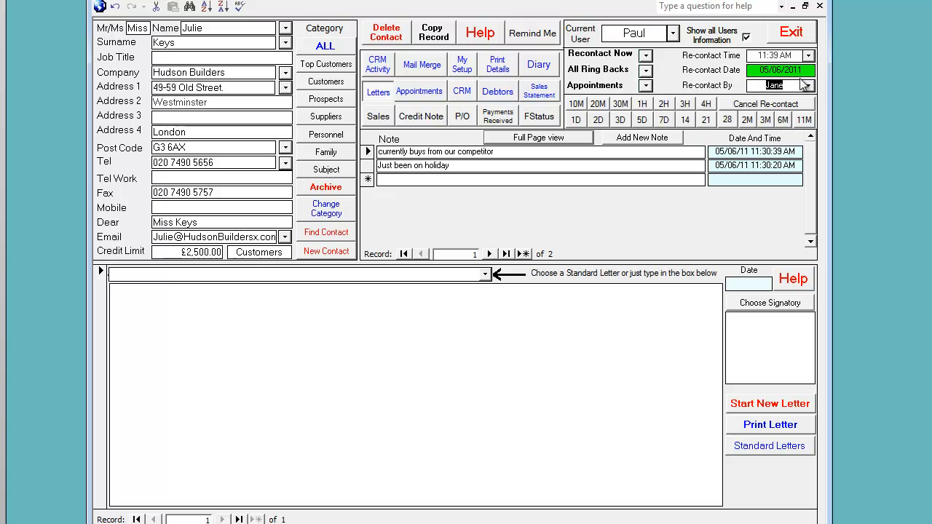
click(809, 56)
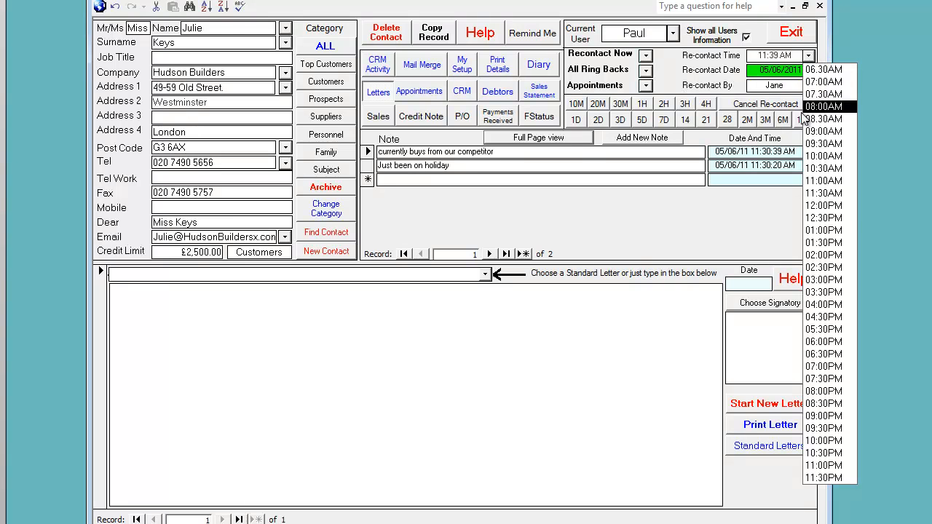
click(824, 180)
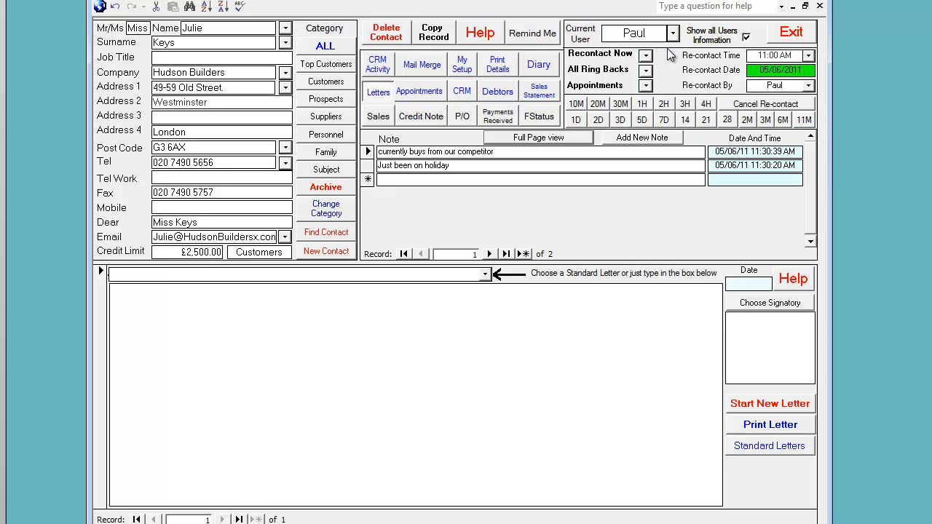
Step: Check the due re-contacts for all users, and list them again with showing all users' information turned off
click(645, 57)
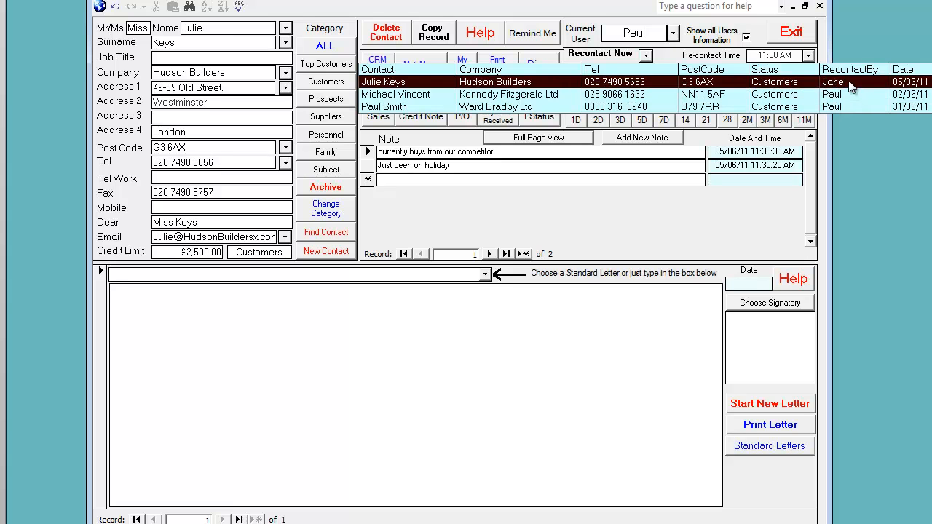
click(746, 38)
click(746, 39)
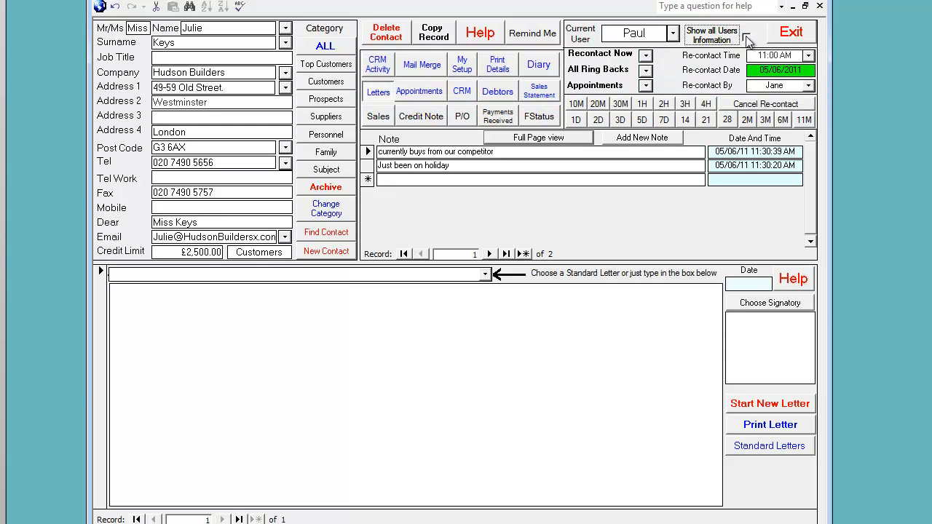
click(646, 57)
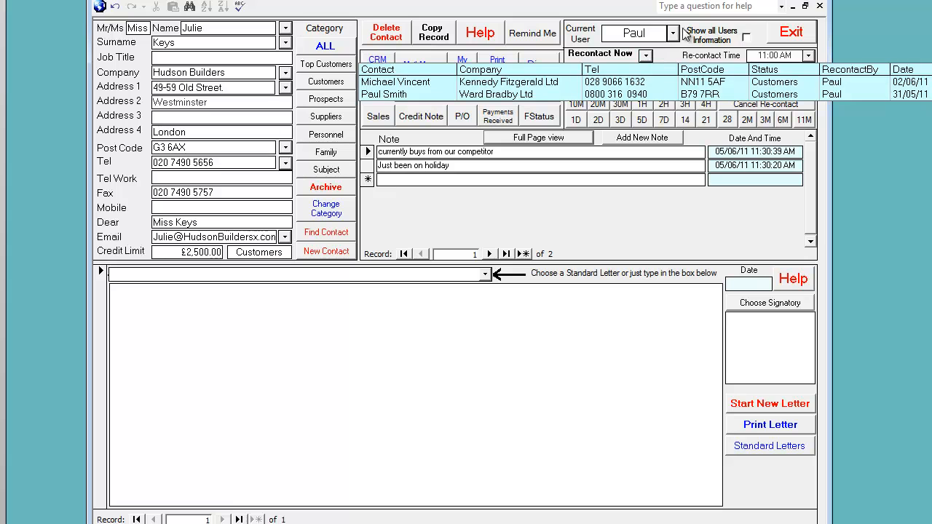
Step: Switch the current user to the third listed user and open Hudson Builders from that user's due re-contacts
click(674, 33)
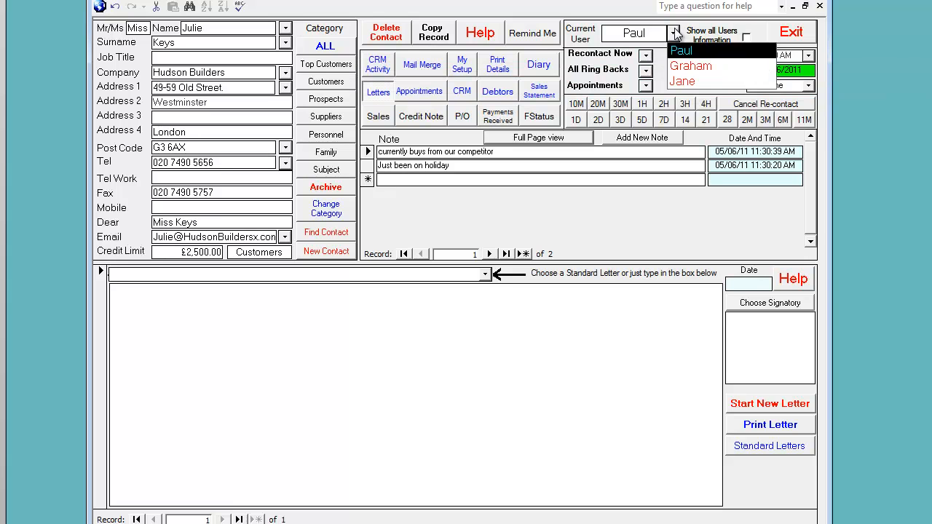
click(684, 81)
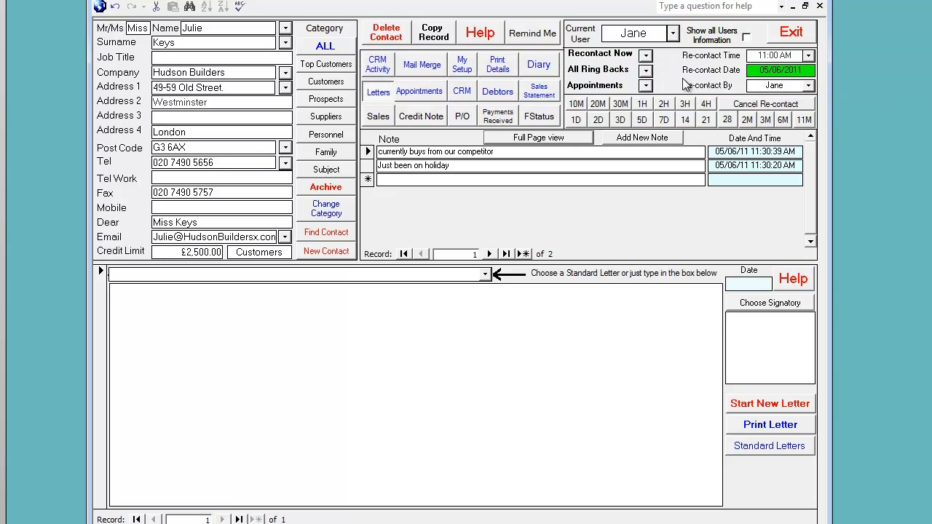
click(645, 56)
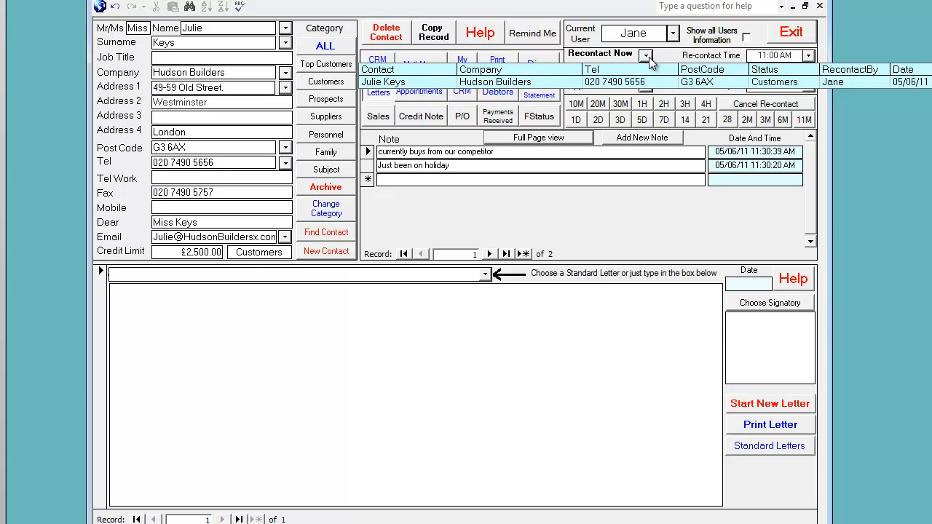
click(724, 82)
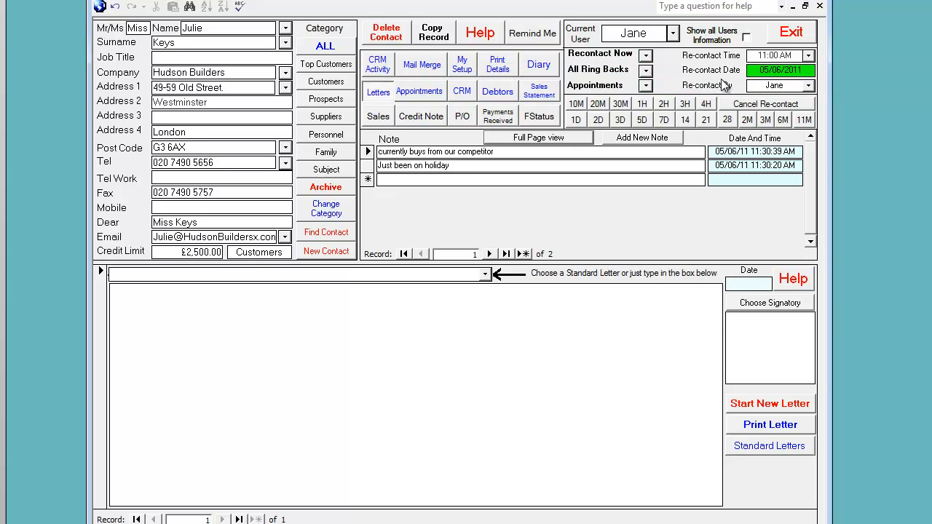
Step: Reassign the Hudson Builders re-contact to the second user in the list, and cancel the re-contact
click(807, 86)
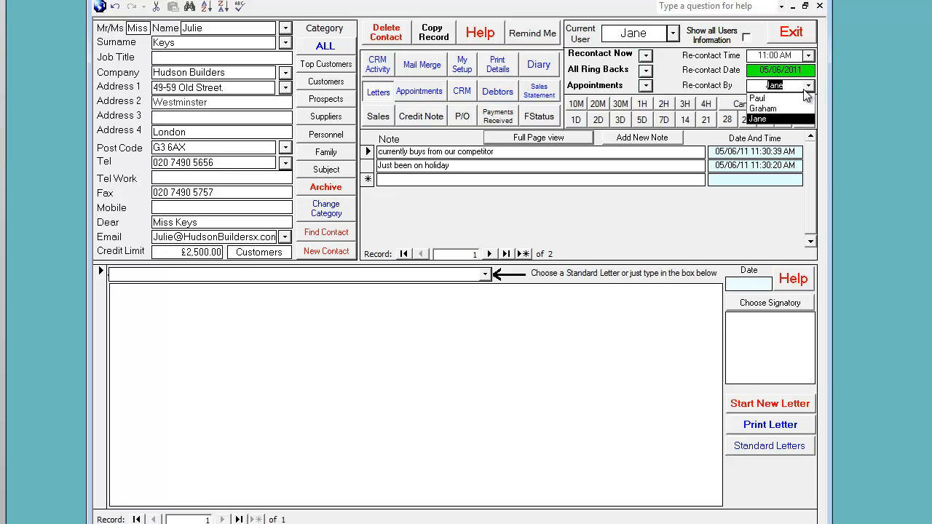
click(783, 109)
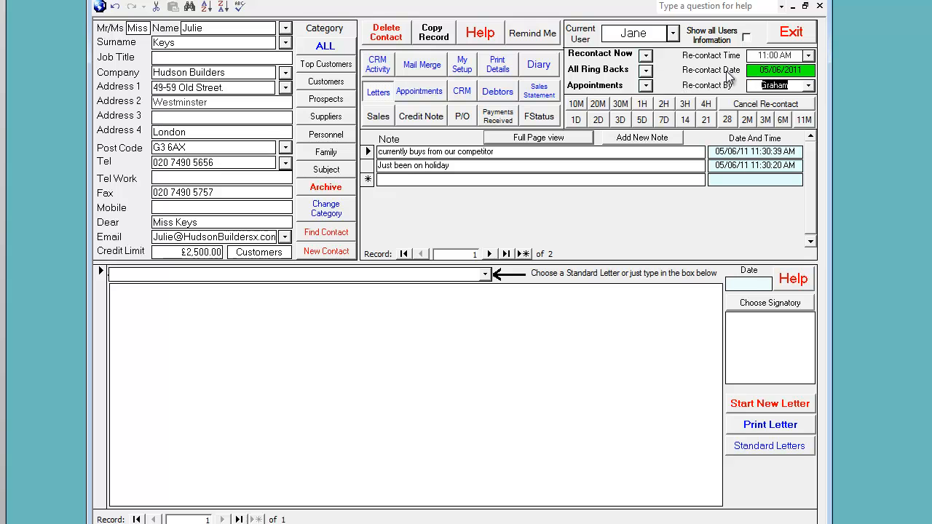
click(768, 105)
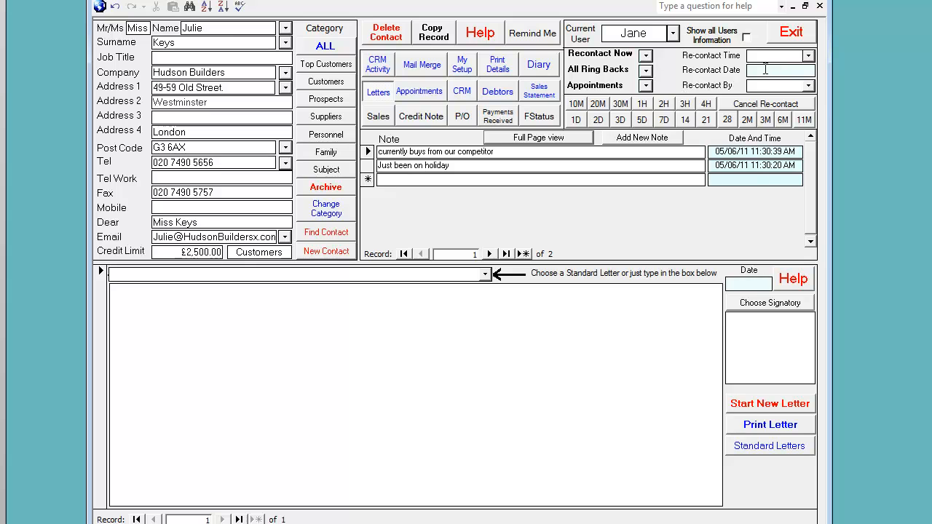
Step: Schedule a new re-contact by picking 6 June 2011 in the calendar and setting the re-contact time to 07:00 AM
double_click(765, 71)
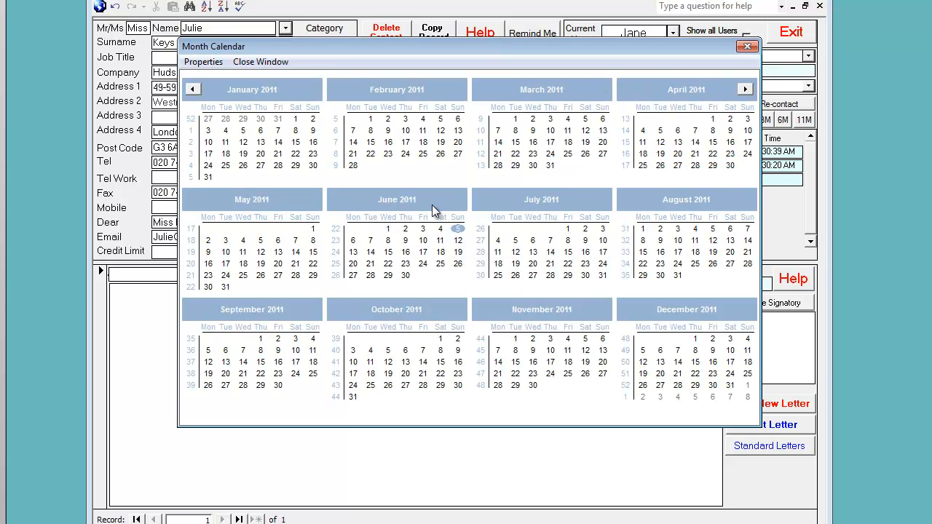
click(352, 241)
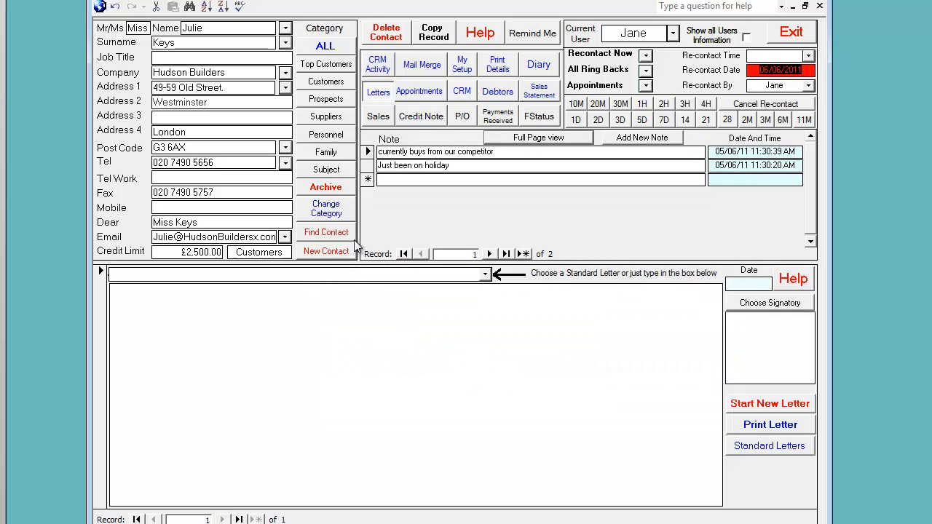
click(747, 84)
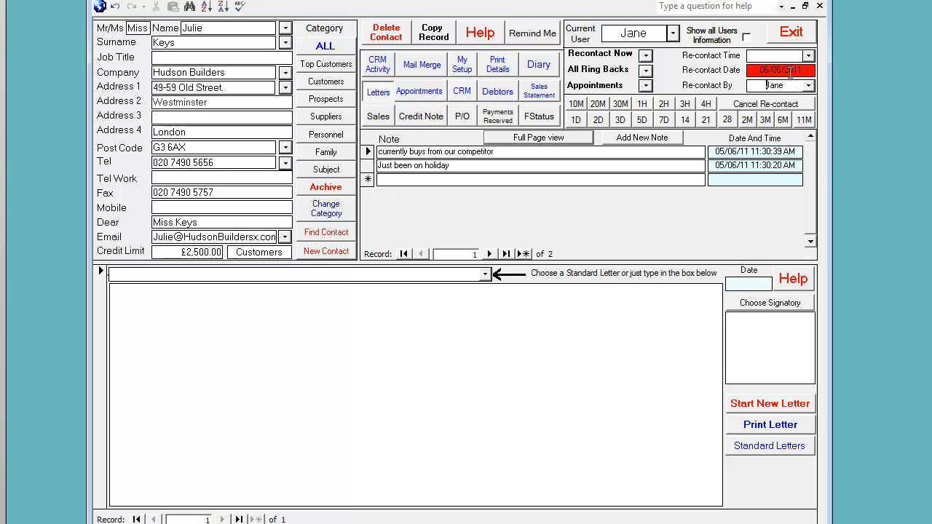
click(808, 58)
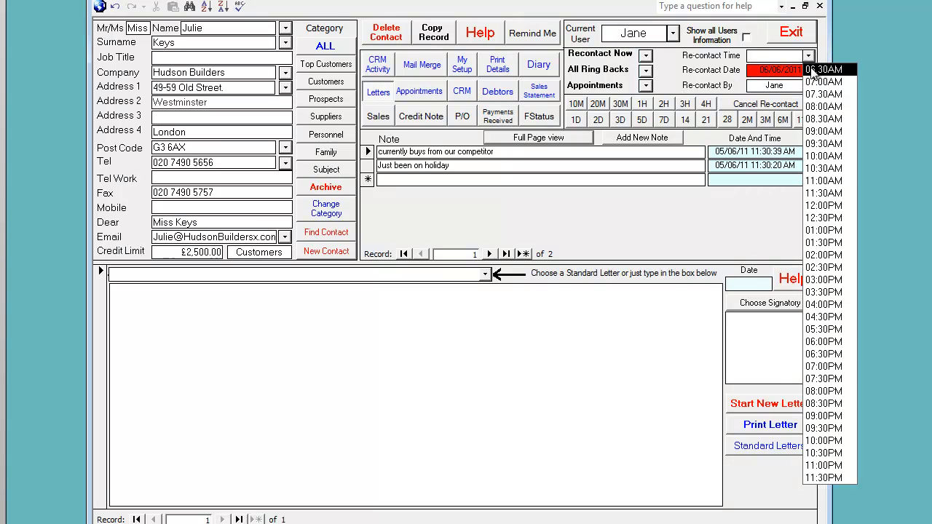
click(813, 80)
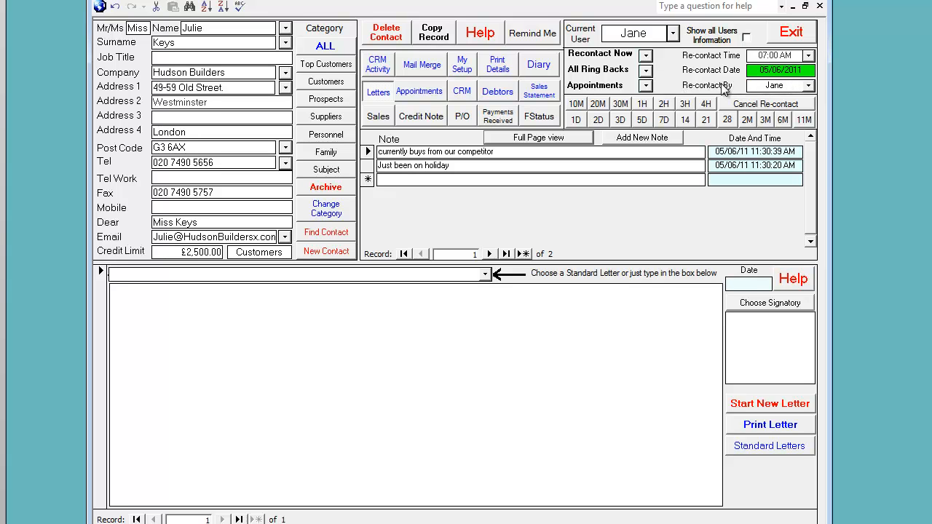
Step: List the contacts by company across all categories, and again restricted to Prospects and to Top Customers
click(286, 76)
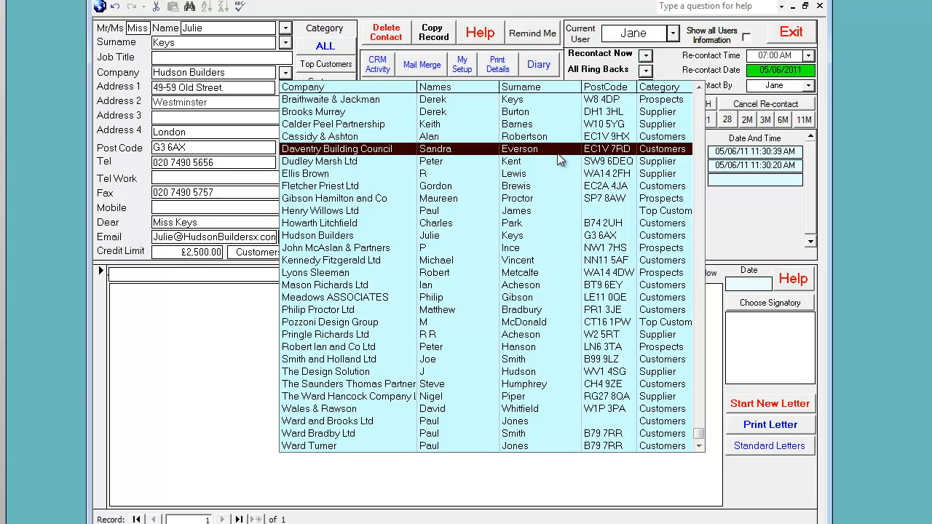
click(239, 75)
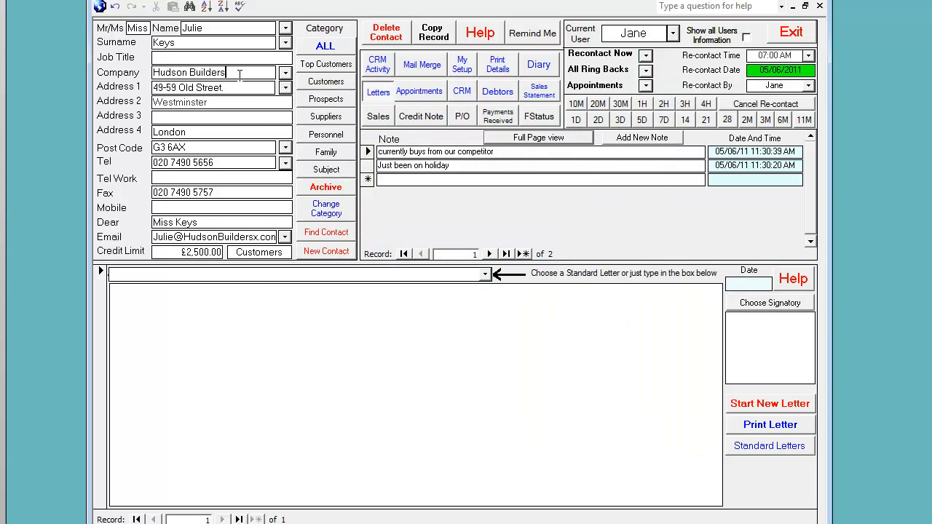
click(329, 102)
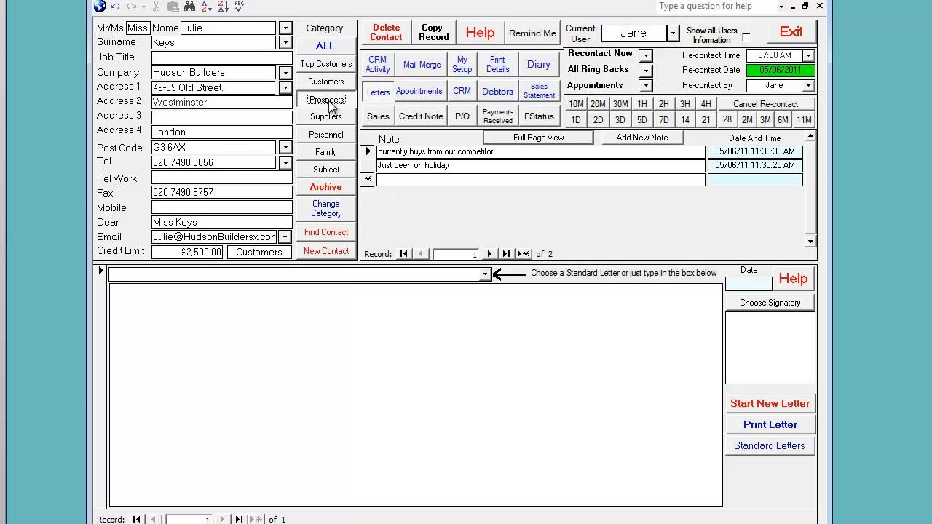
click(285, 73)
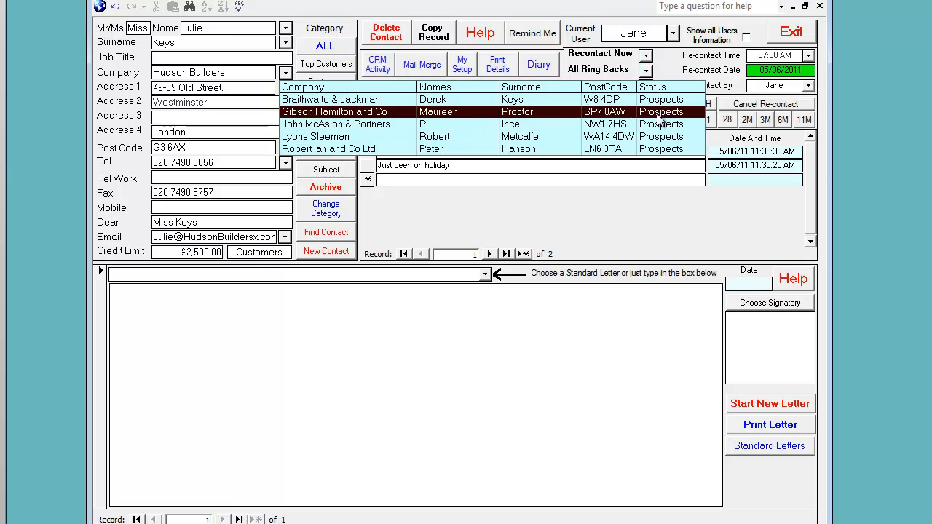
click(329, 66)
click(285, 72)
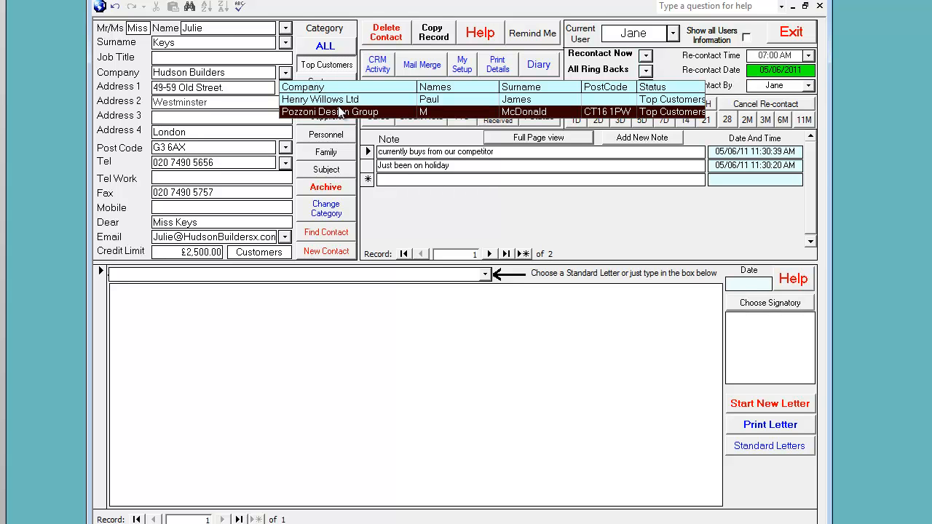
Step: List the Top Customers by first name, and list contacts by surname with the category filter restored to ALL
click(285, 28)
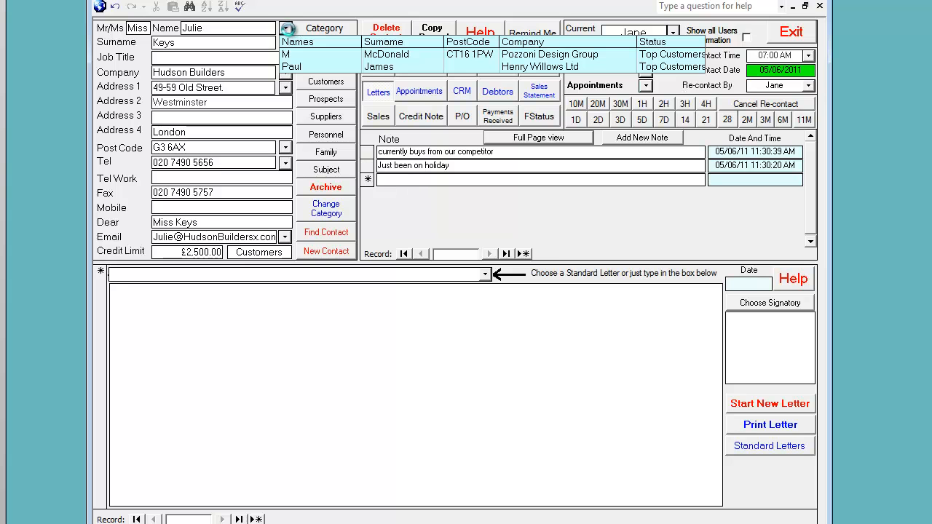
click(253, 31)
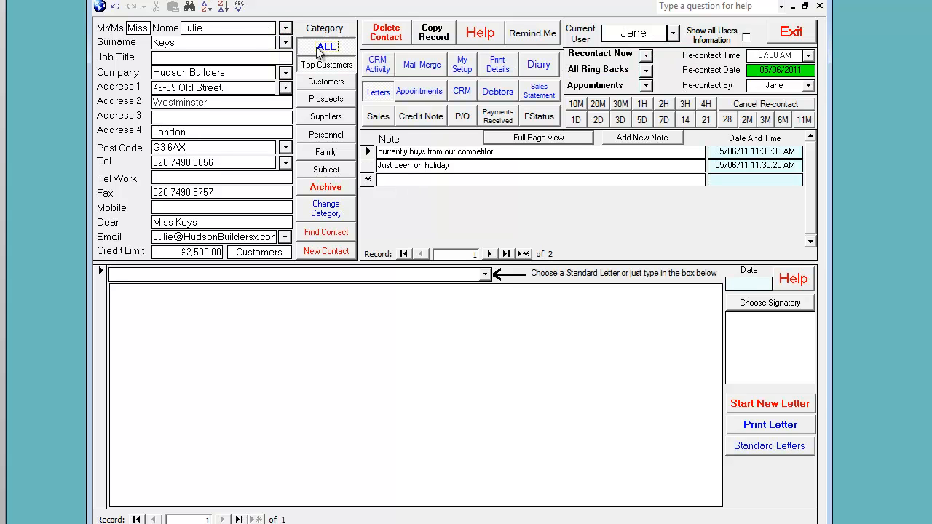
click(285, 44)
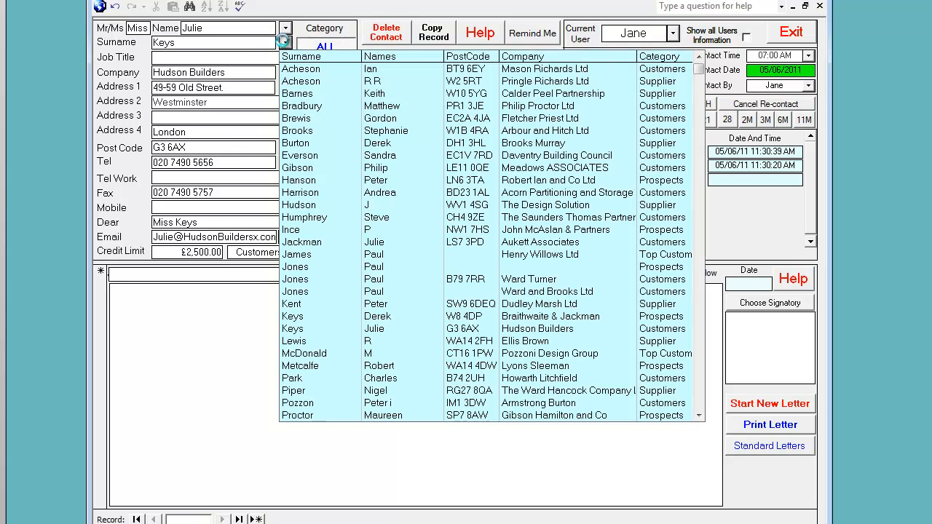
click(259, 41)
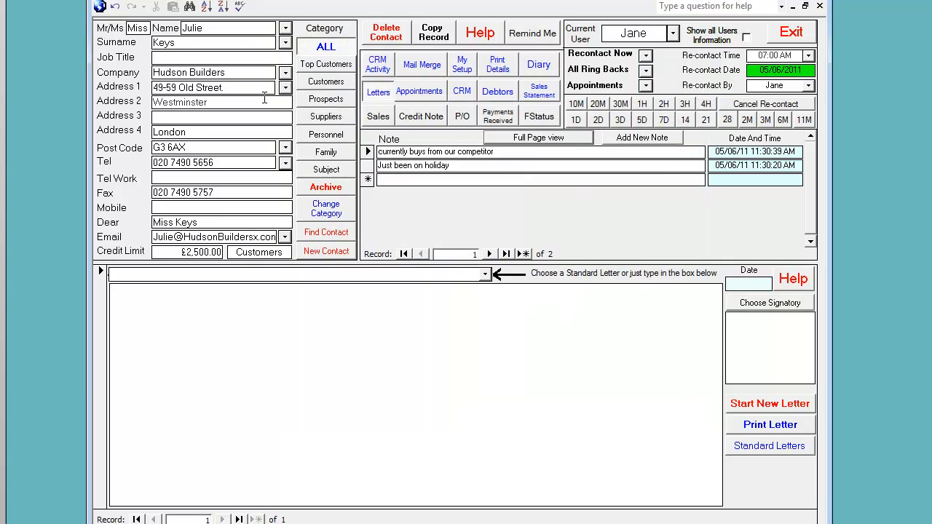